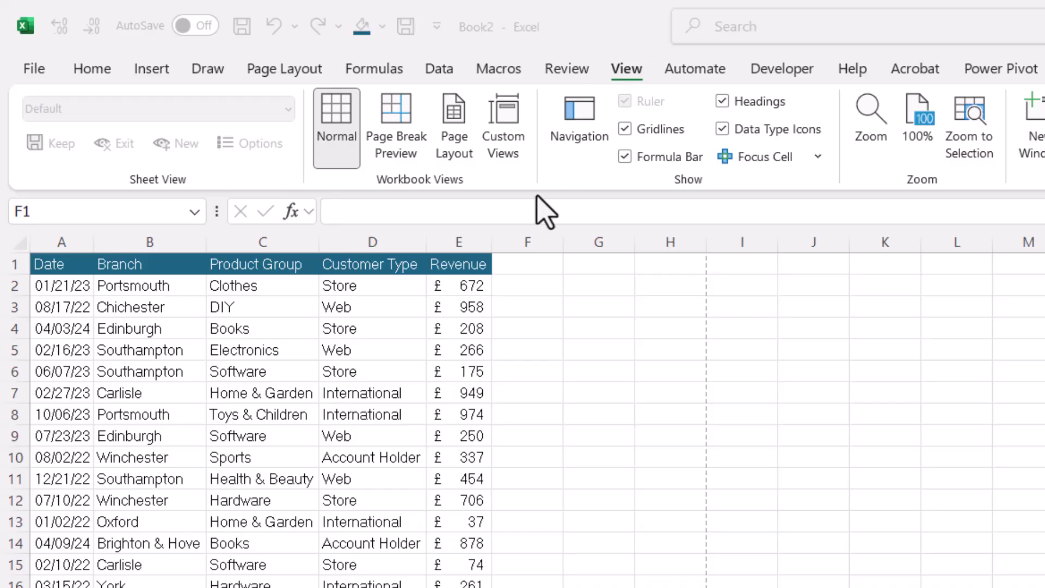
- In Page Layout view, write DRAFT in the centre header section and select it
left_click(462, 132)
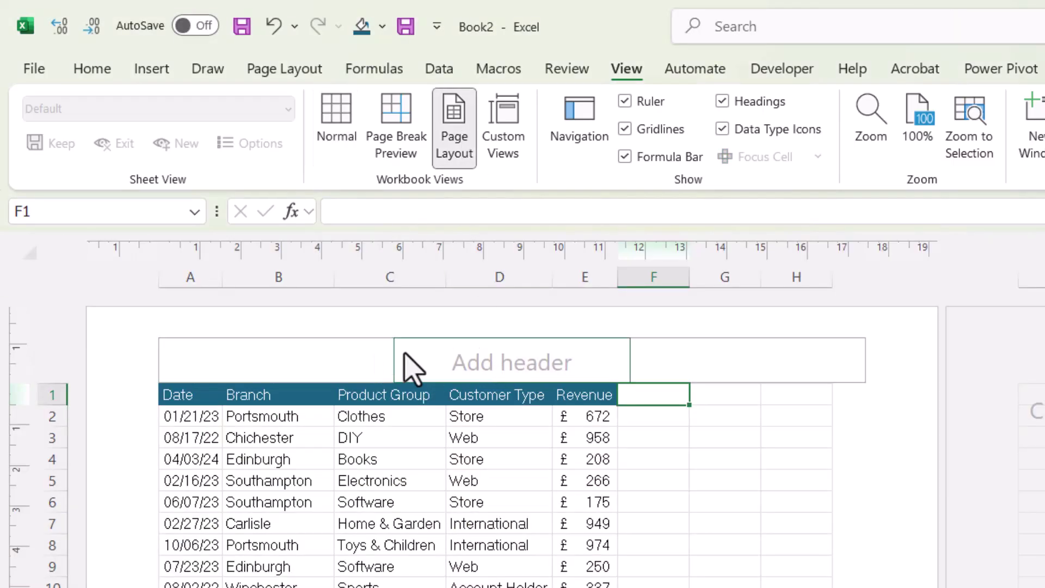
left_click(487, 373)
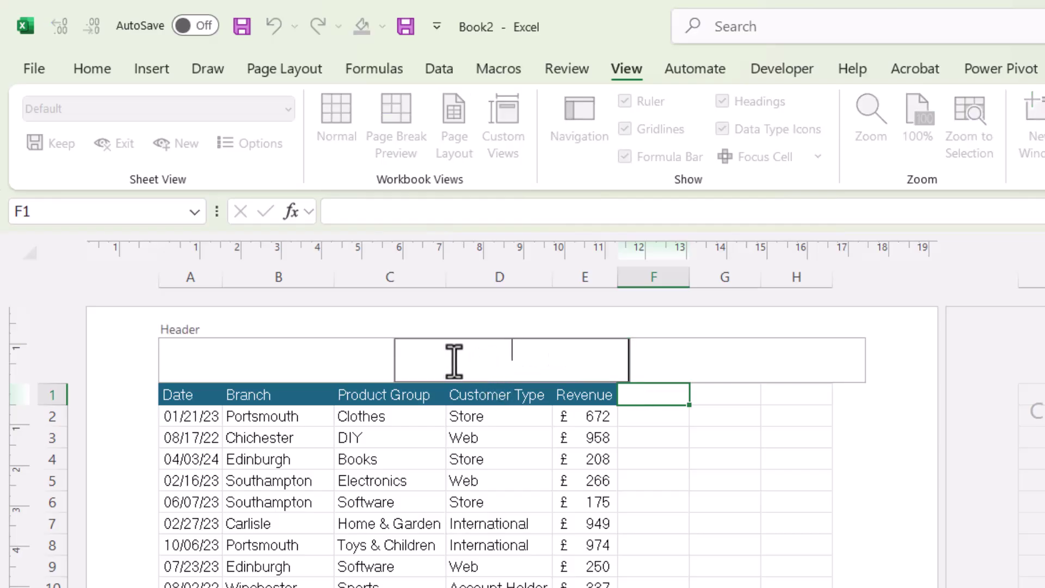
type("DRAFT")
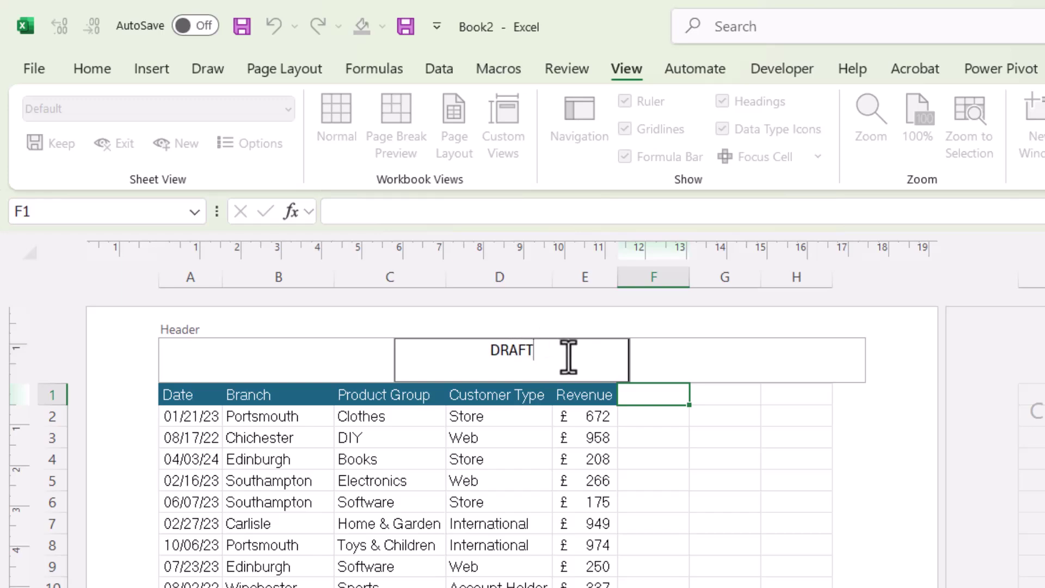
left_click_drag(532, 352, 479, 356)
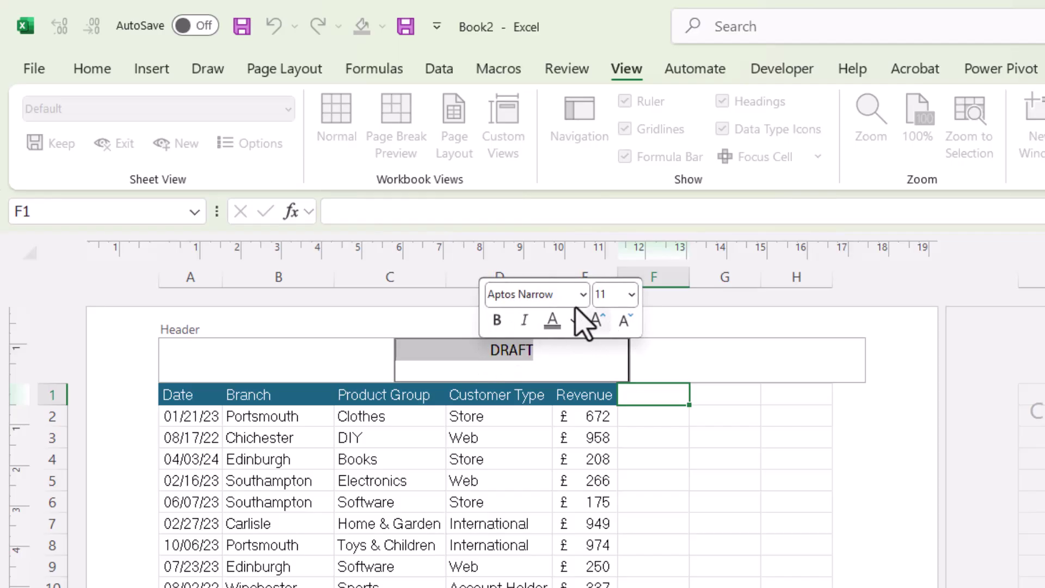
- Format the header's DRAFT as 130-point Amasis MT Pro Black in light grey
left_click(107, 70)
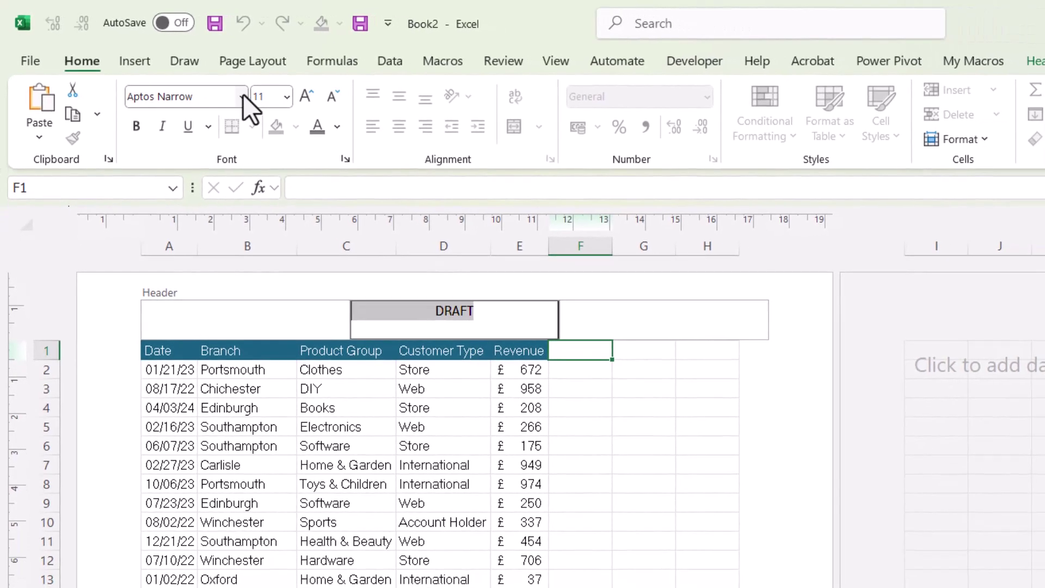
left_click(273, 109)
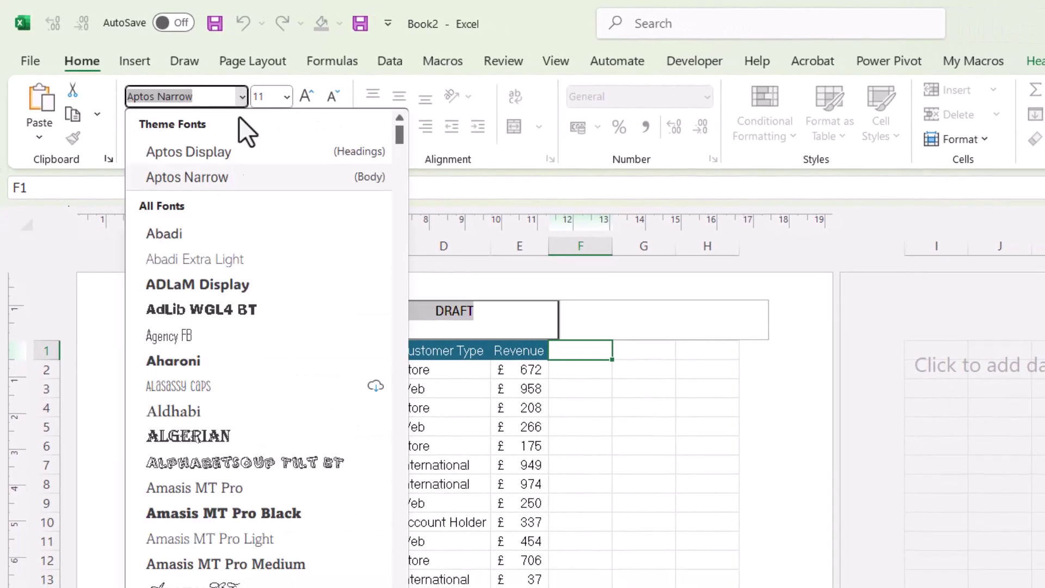
left_click(204, 513)
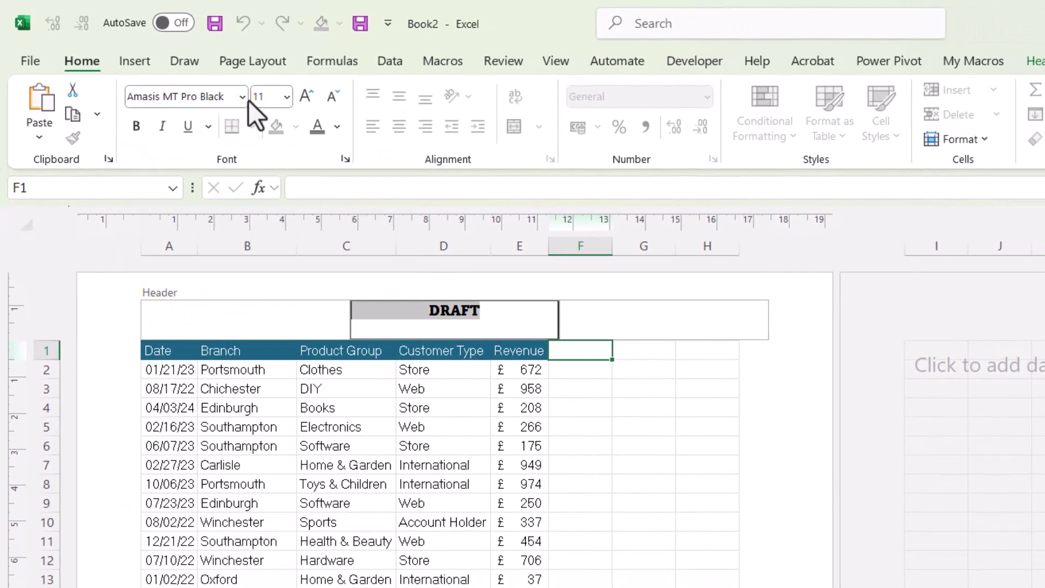
left_click(286, 98)
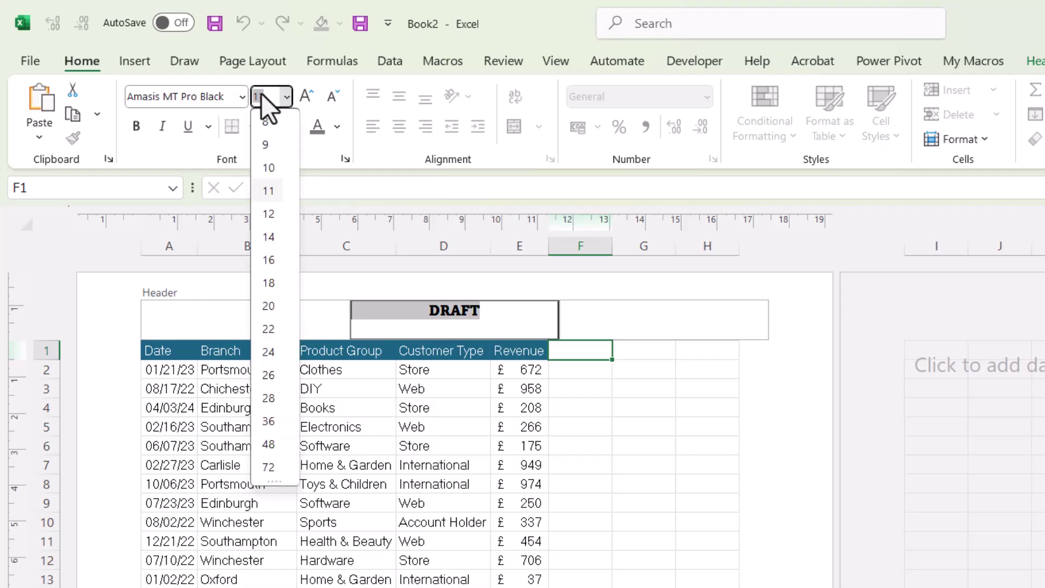
type("130")
key("Return")
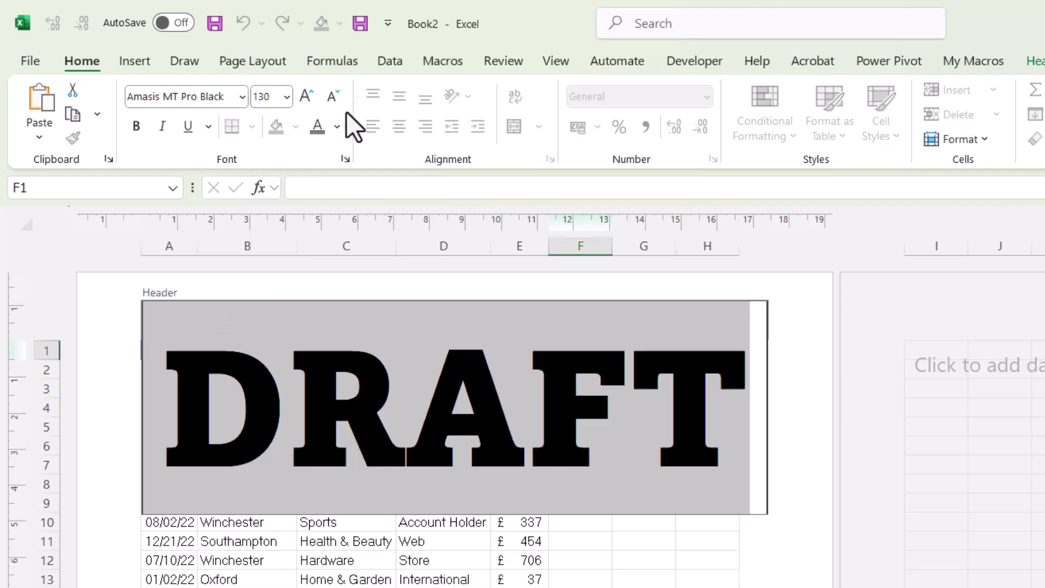
left_click(337, 127)
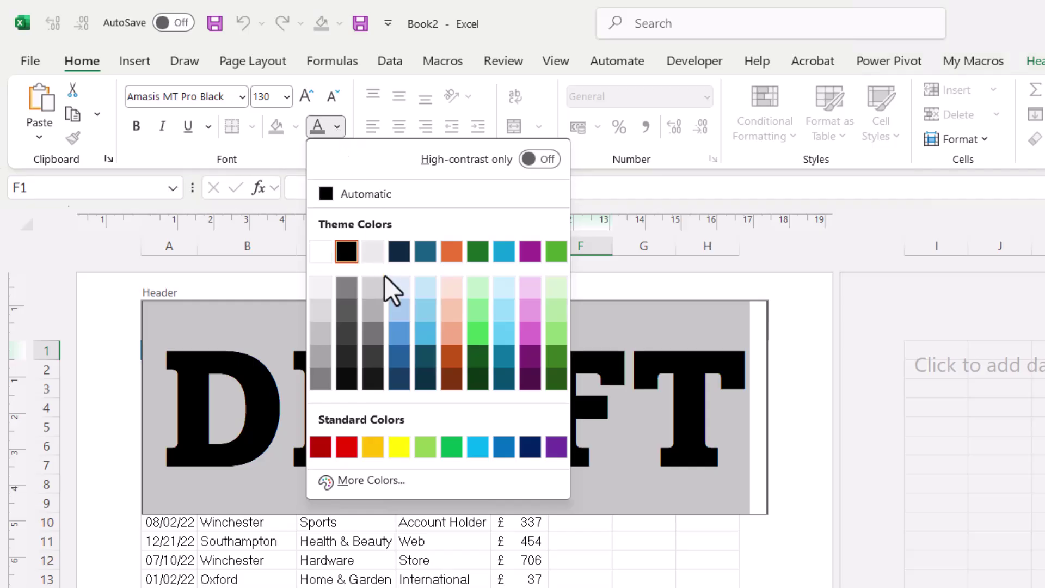
left_click(373, 252)
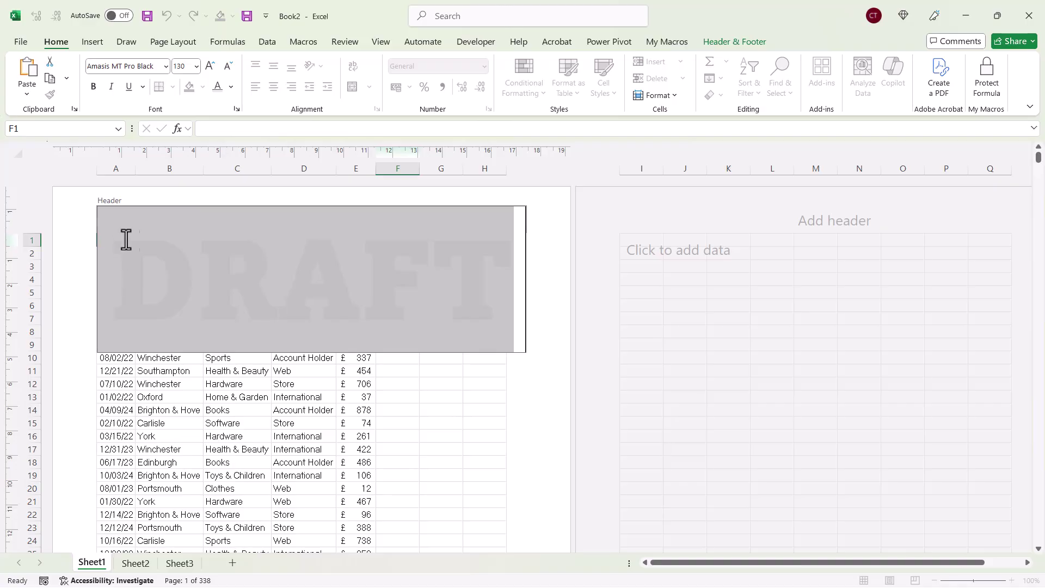
- Insert blank lines before DRAFT in the header to push the watermark lower
left_click(122, 278)
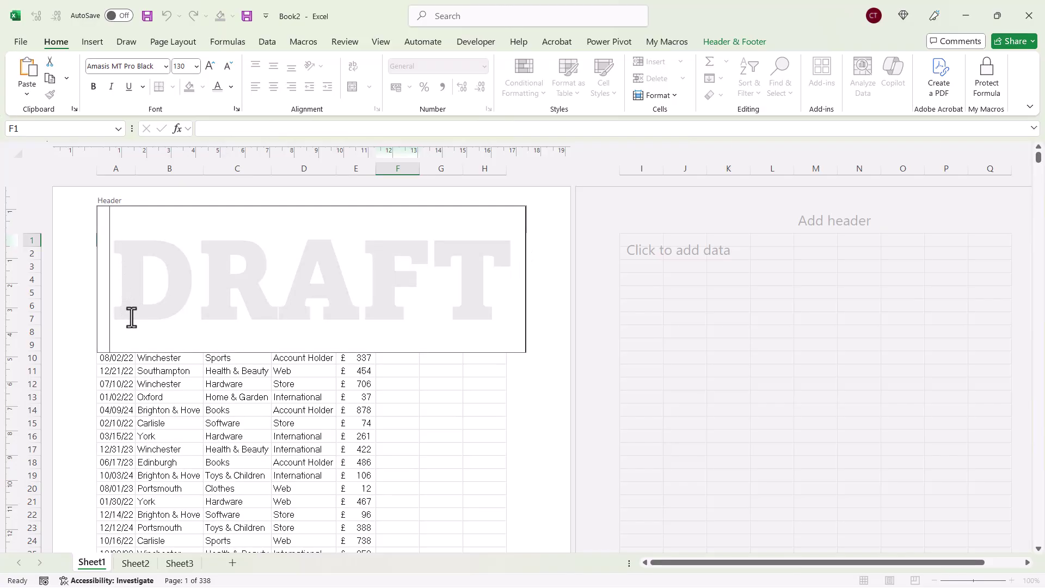
key("Return")
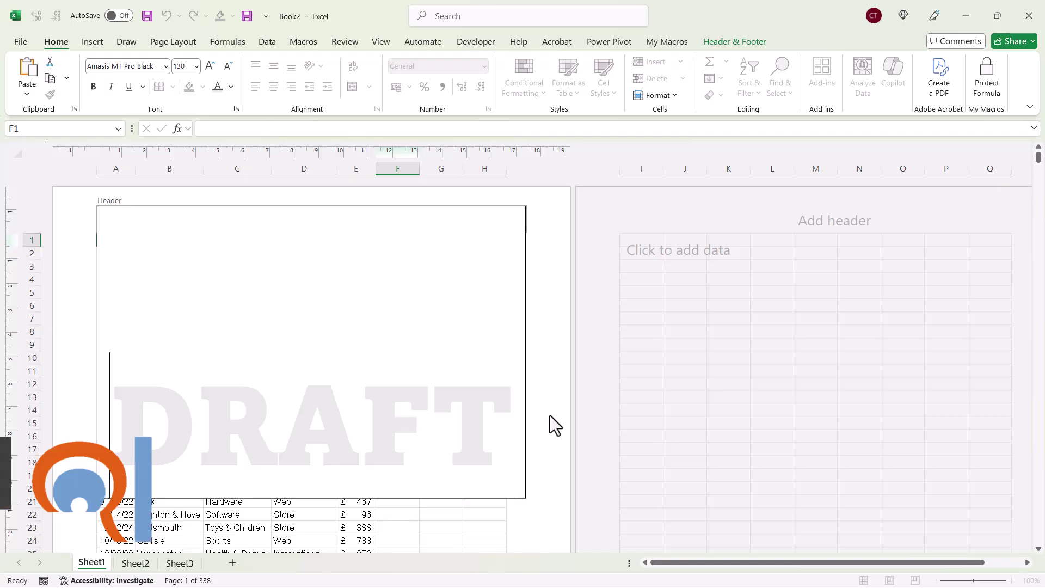
- Leave the header and scroll the sheet to check the grey DRAFT watermark
left_click(550, 380)
scroll(544, 387, "down", 4)
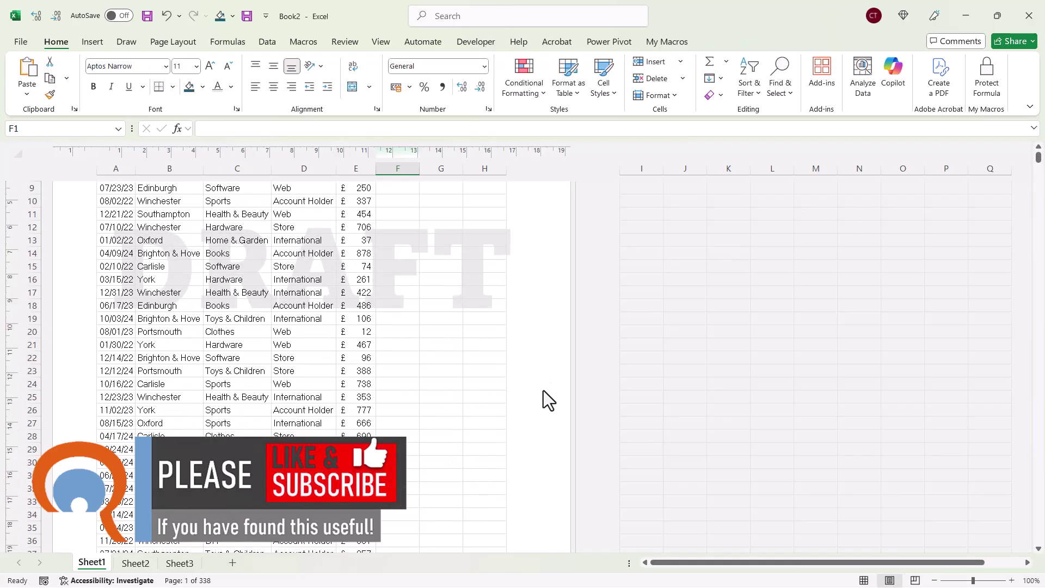
scroll(544, 390, "down", 4)
scroll(543, 390, "up", 6)
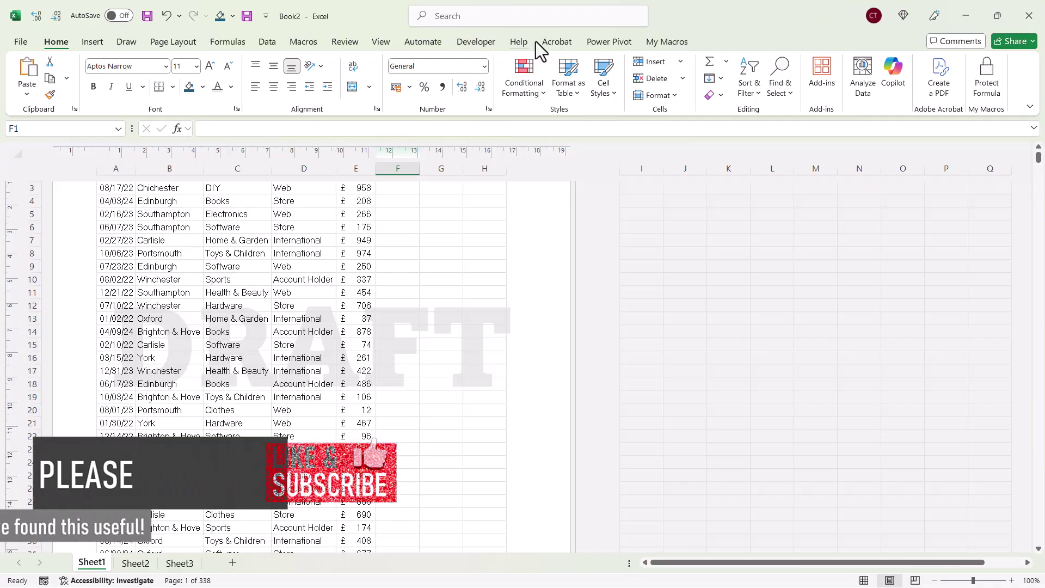
- Switch to Normal view and preview the printout showing DRAFT behind the data
left_click(381, 43)
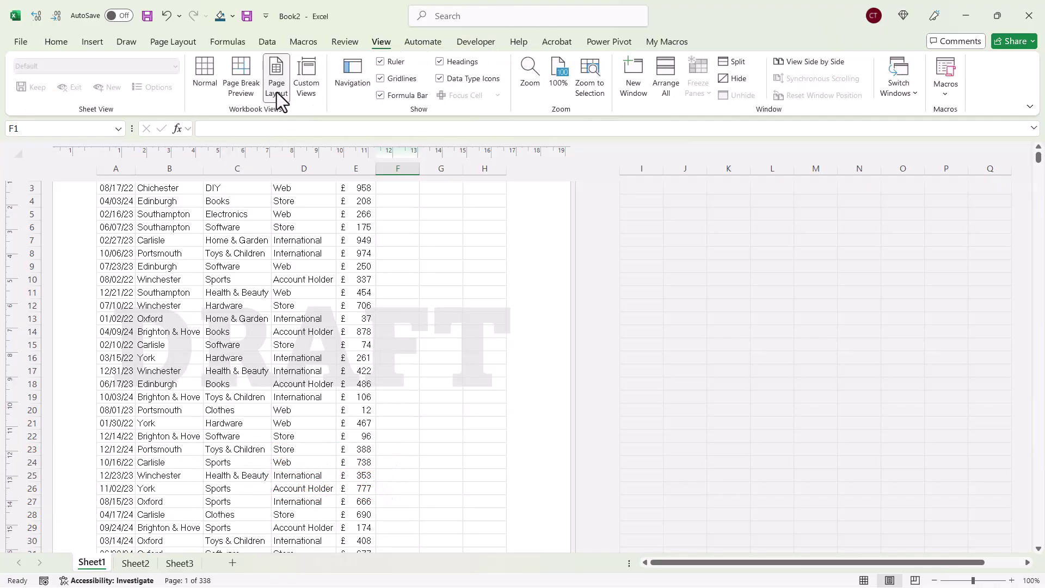
left_click(206, 87)
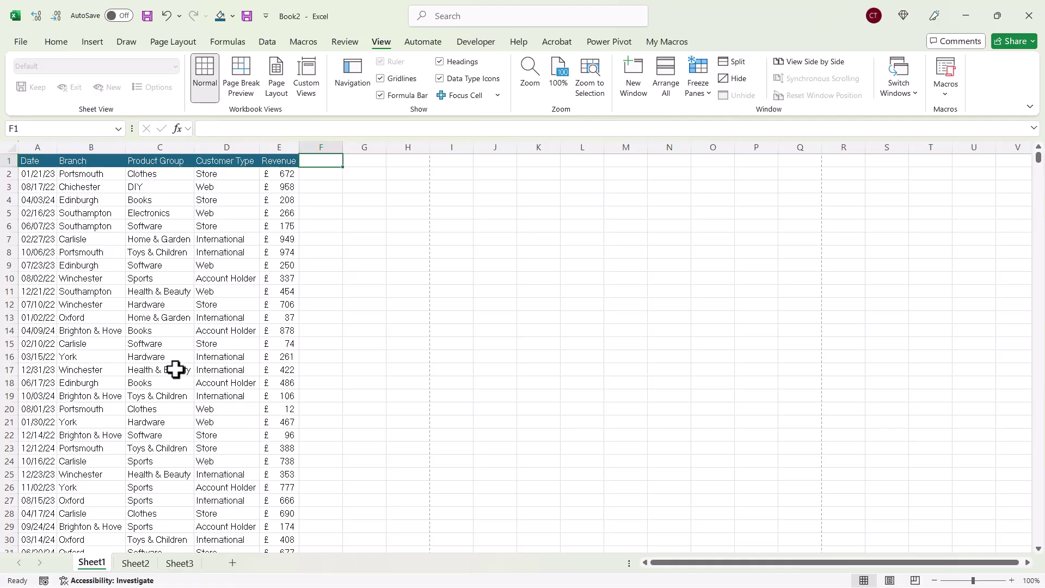
left_click(19, 42)
left_click(37, 240)
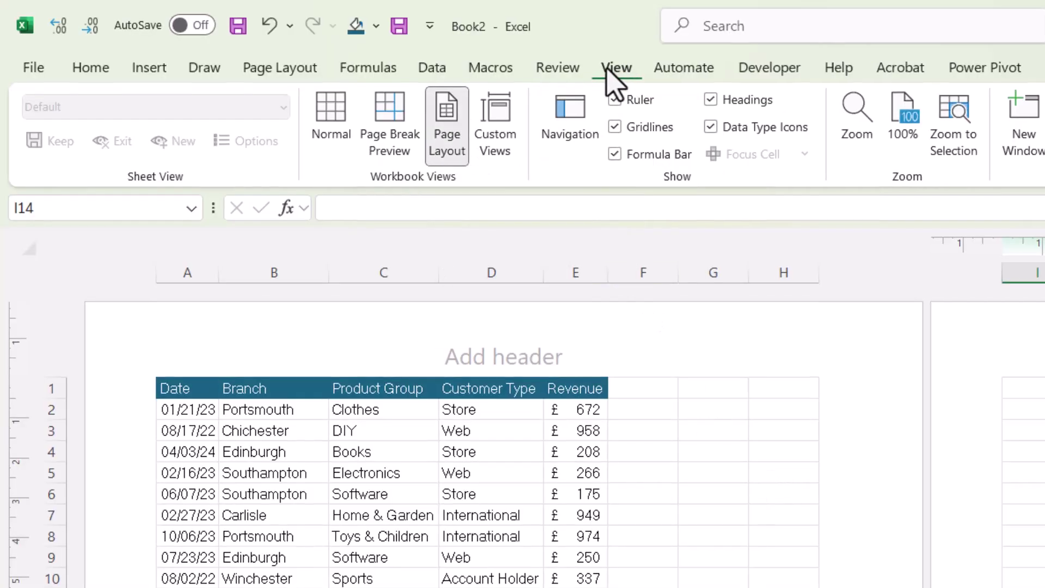
- Insert the 2Zero Computing logo from Downloads as a picture in the centre header
left_click(485, 357)
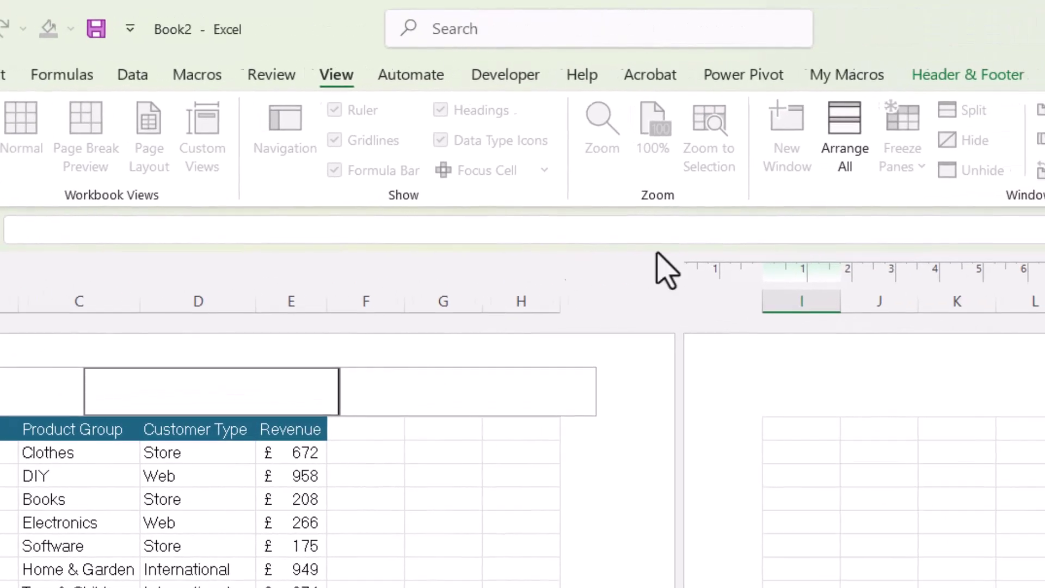
left_click(939, 75)
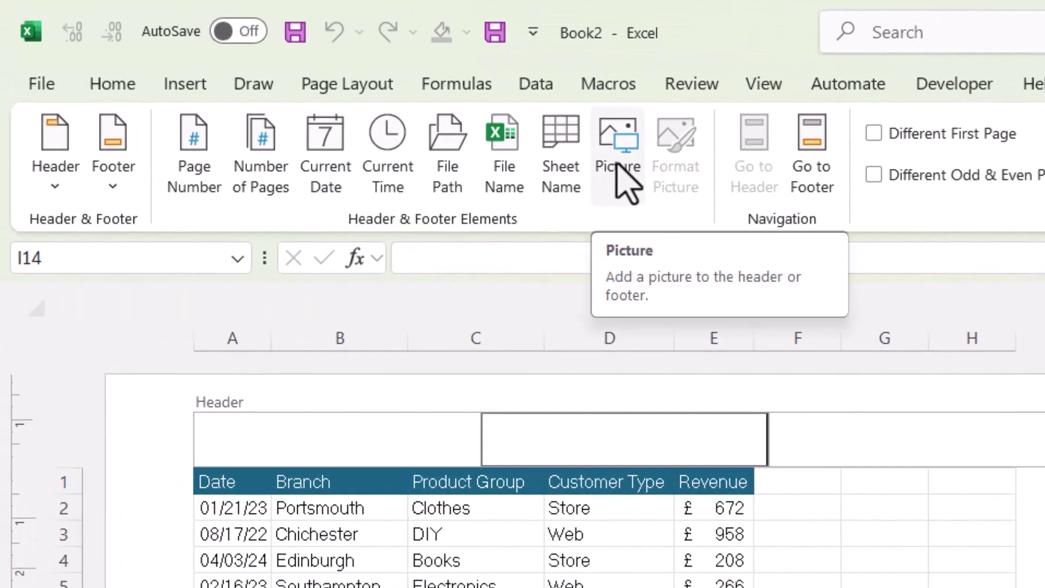
left_click(621, 180)
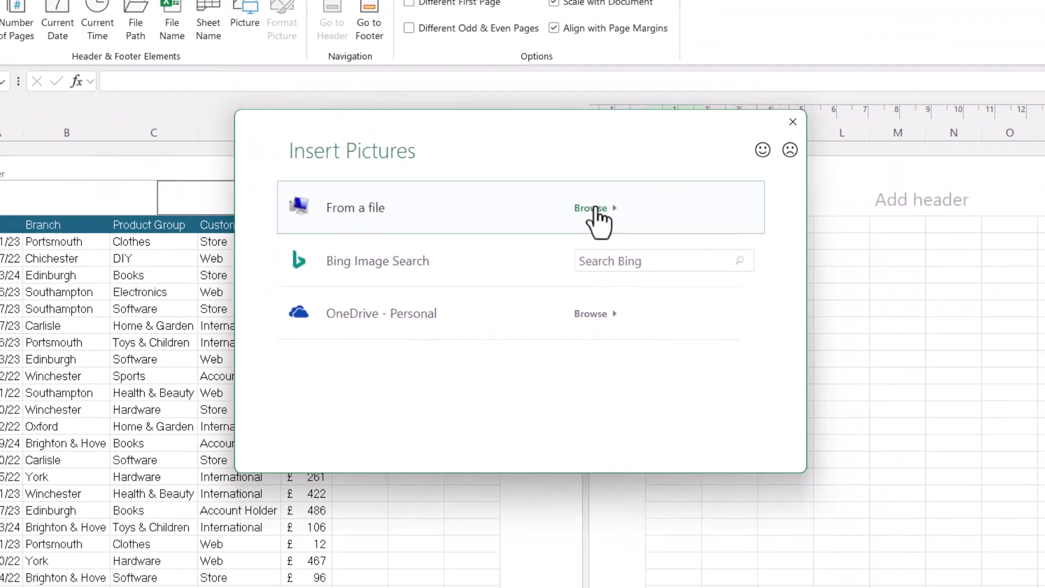
left_click(623, 167)
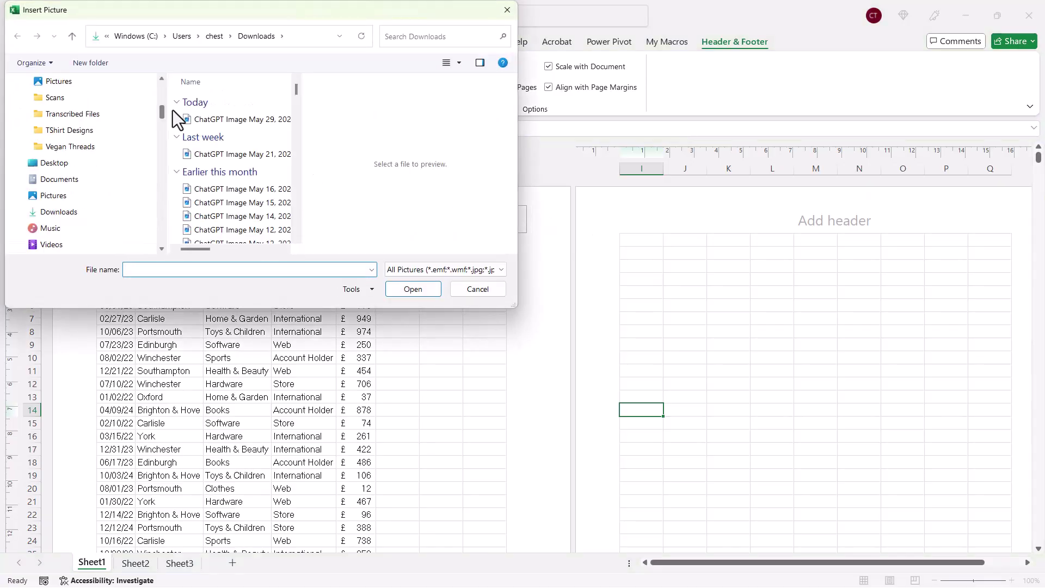
left_click_drag(162, 112, 163, 124)
left_click(58, 99)
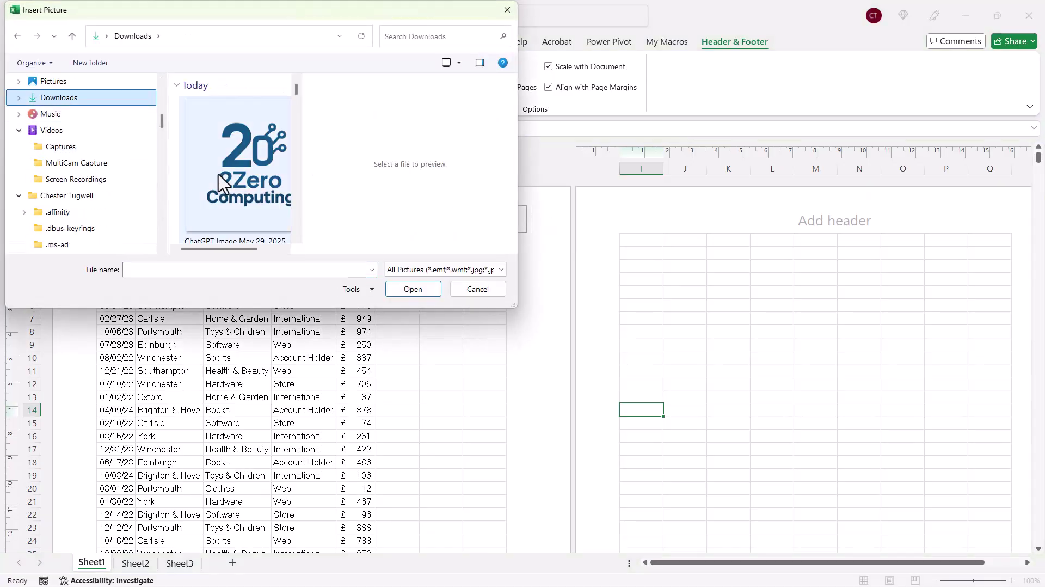
left_click(240, 166)
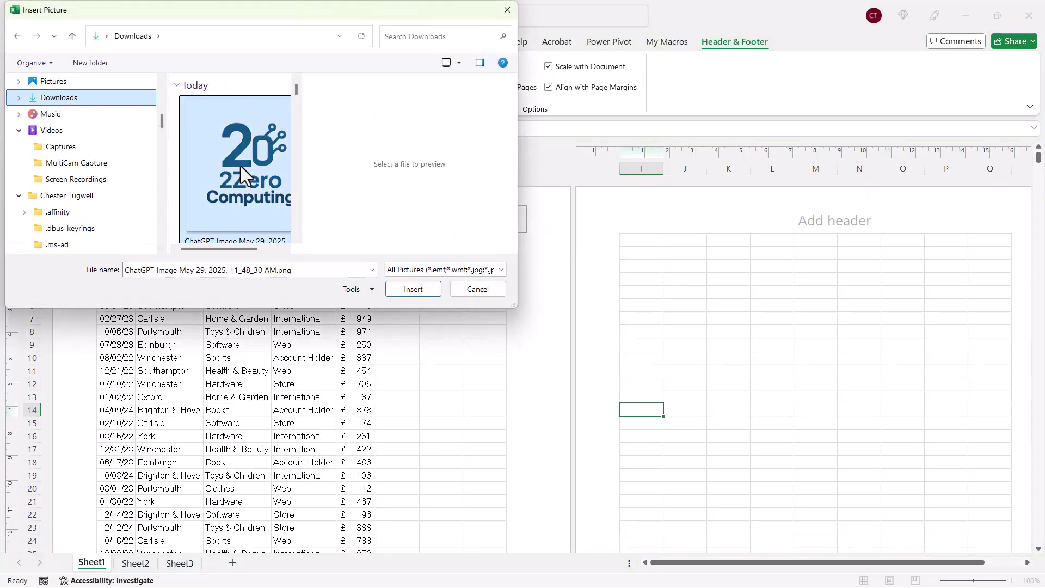
left_click(413, 289)
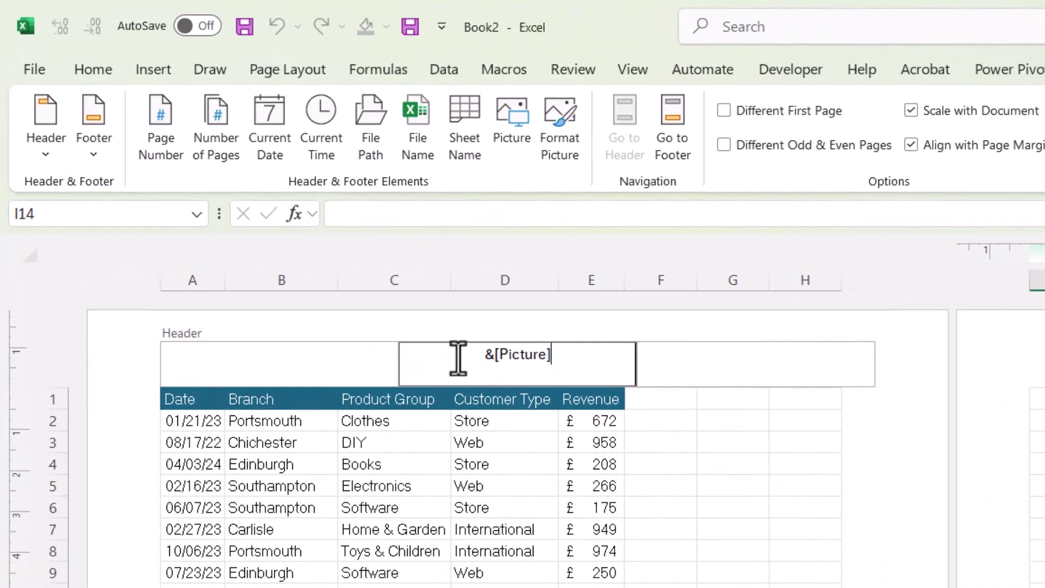
- Add two blank lines before &[Picture] and view the logo watermark lower on the page
left_click(484, 354)
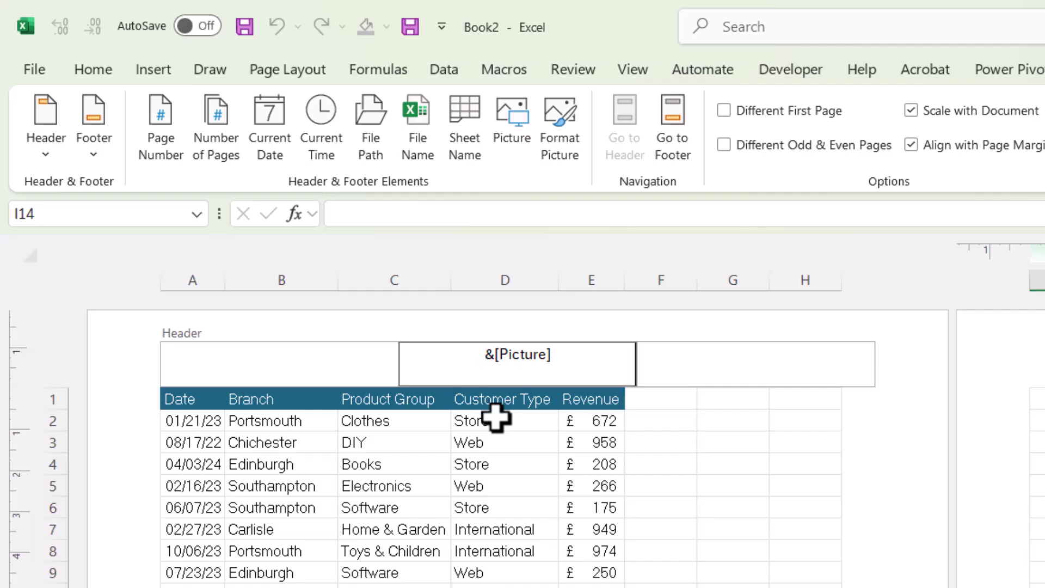
key("Return")
key("Return")
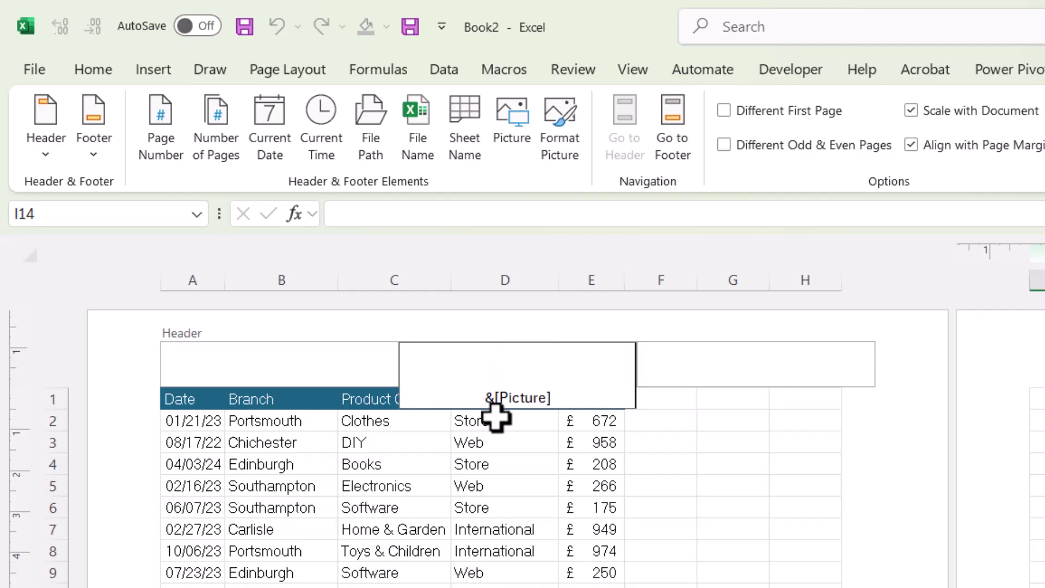
key("Return")
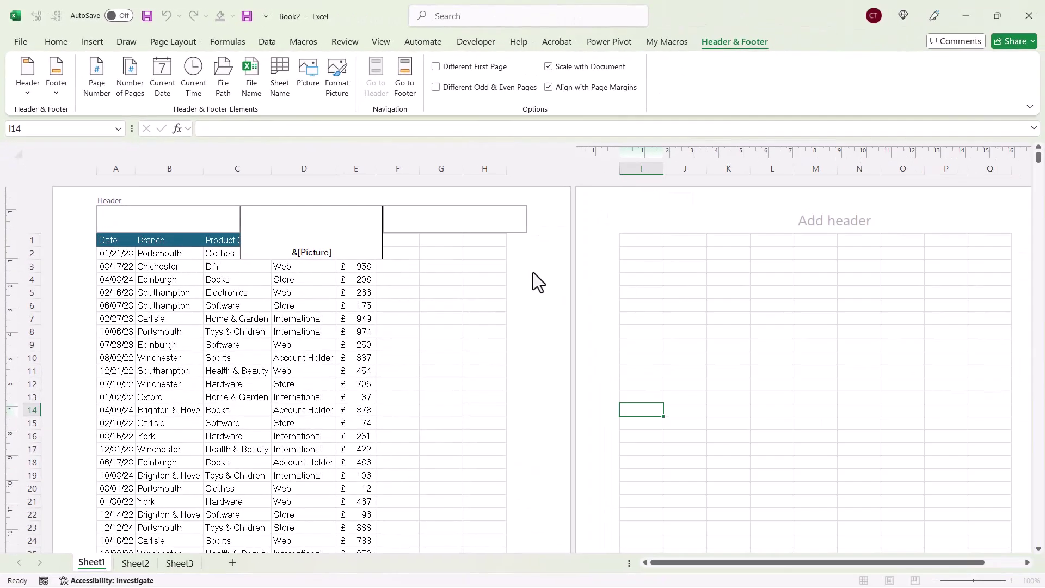
left_click(534, 272)
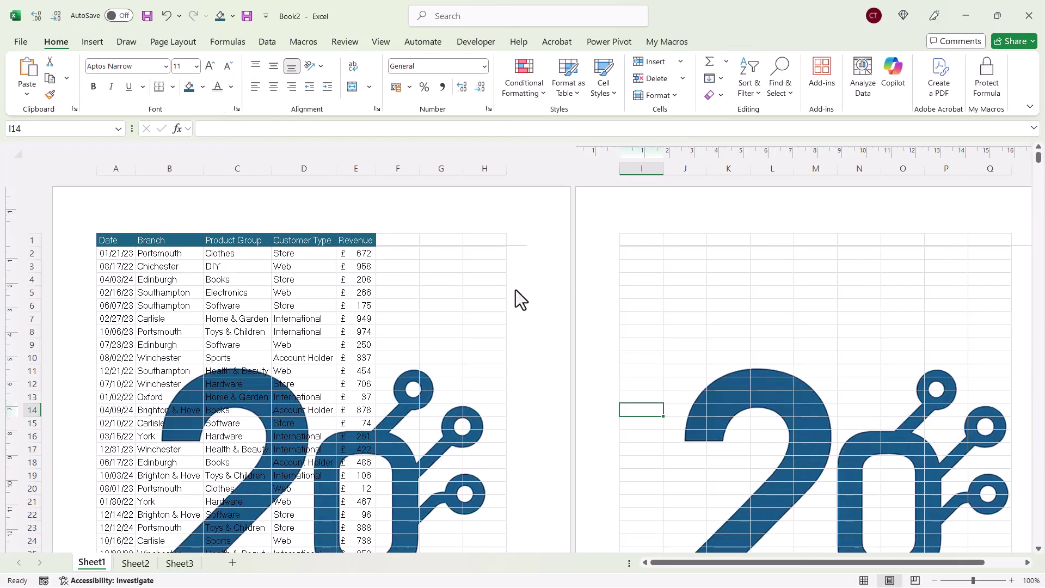
scroll(514, 288, "down", 4)
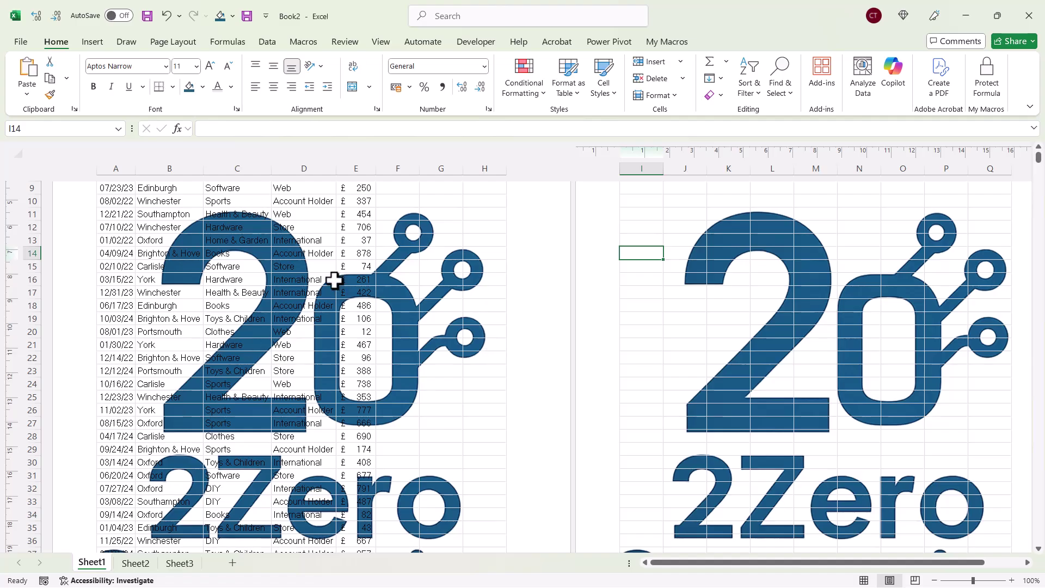
scroll(313, 225, "up", 4)
- In the header logo's Format Picture settings, set scale height 80 and Washout colour
left_click(312, 217)
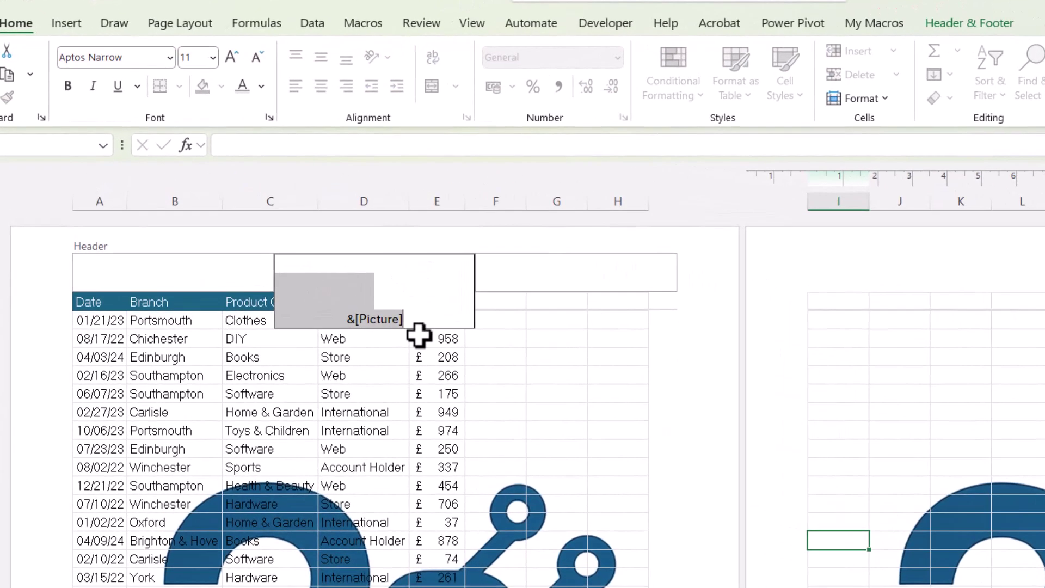
left_click(969, 20)
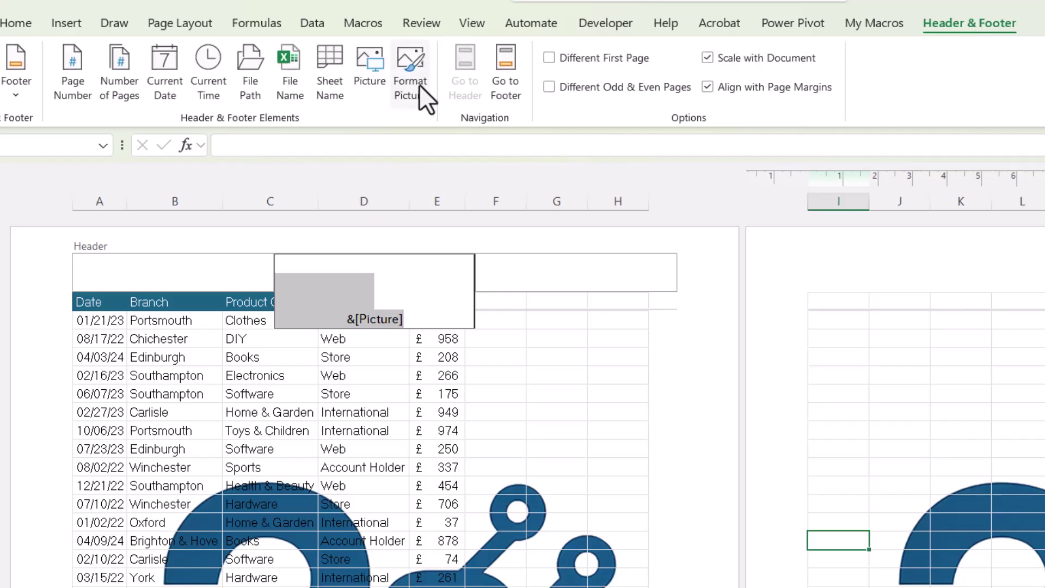
left_click(420, 84)
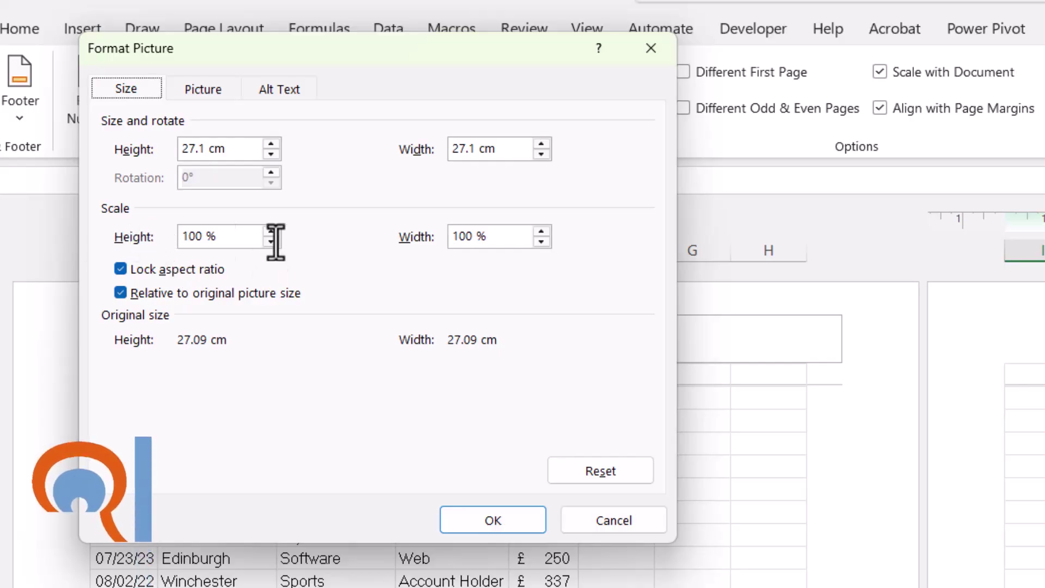
left_click_drag(217, 236, 177, 234)
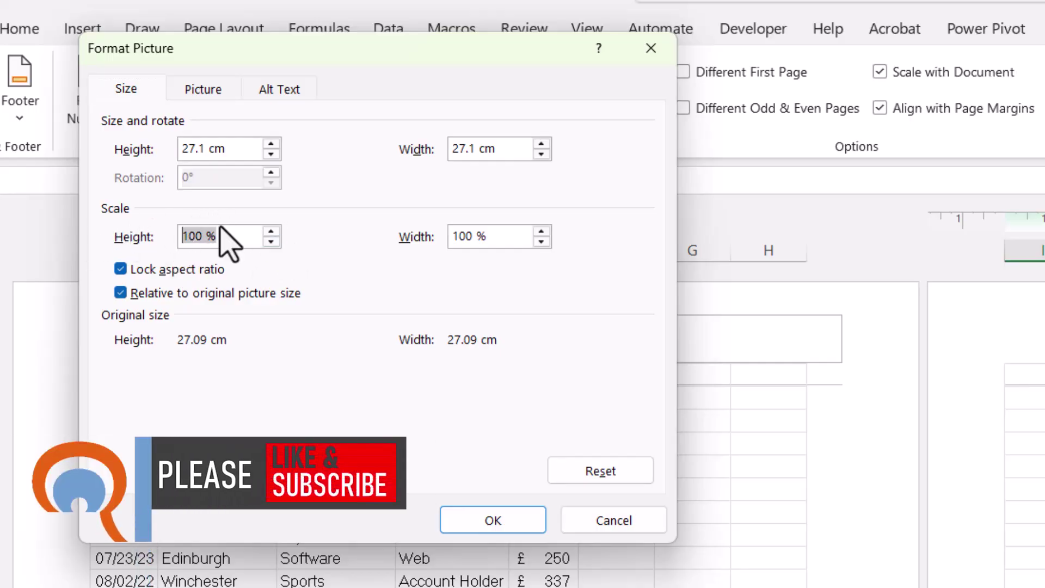
type("50")
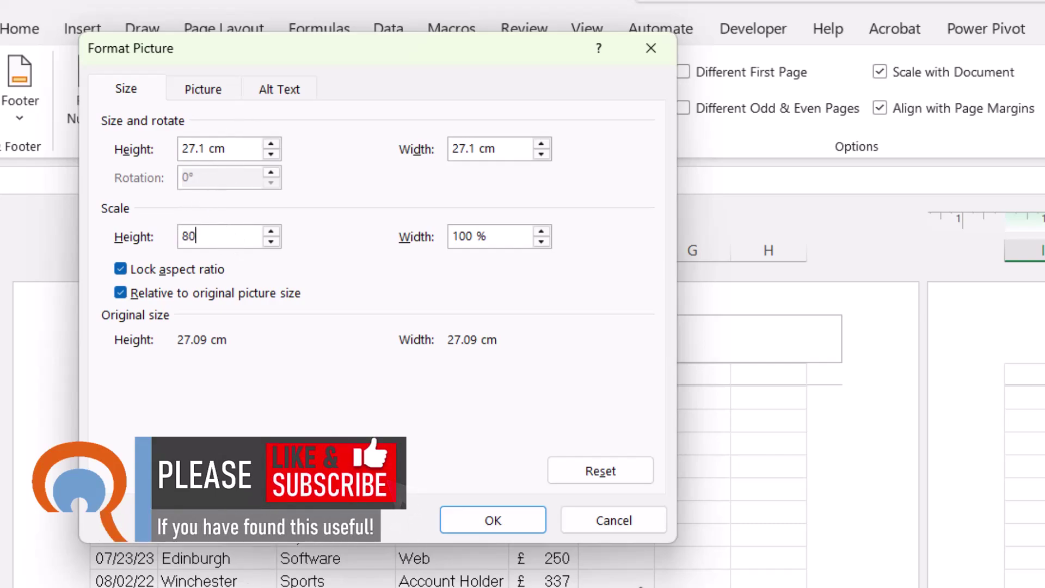
left_click(207, 91)
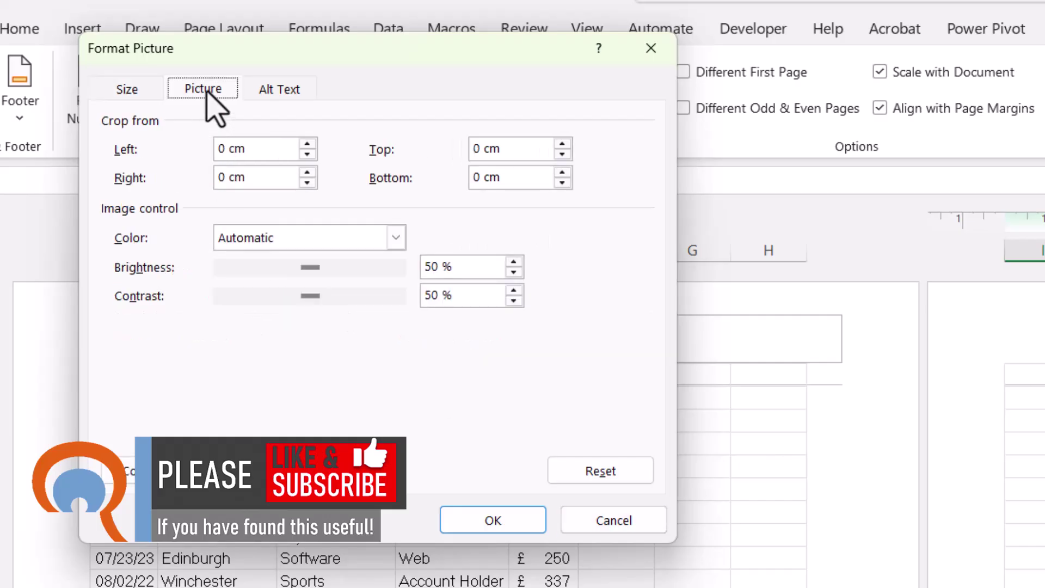
left_click(396, 238)
left_click(260, 306)
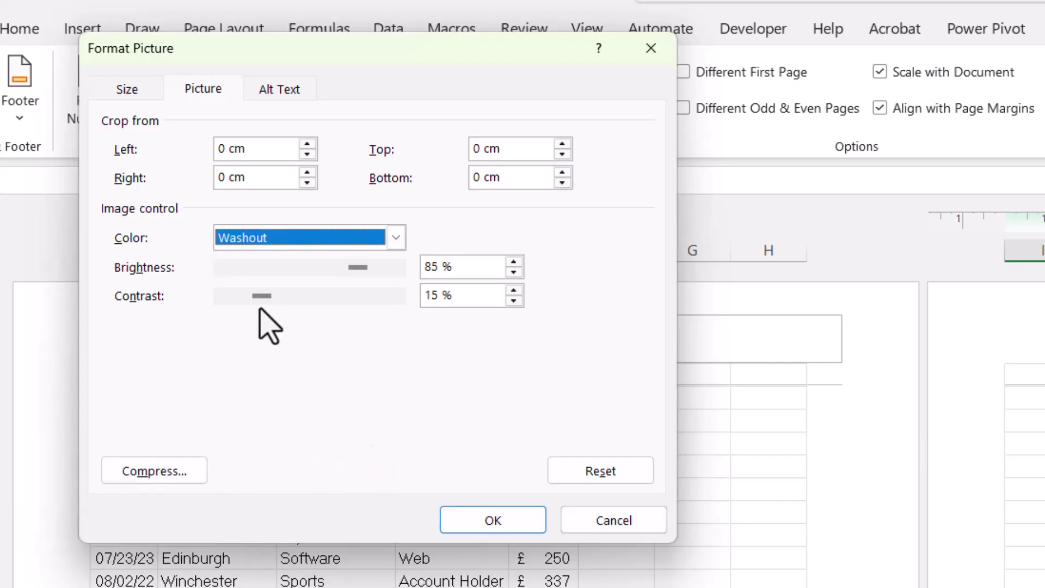